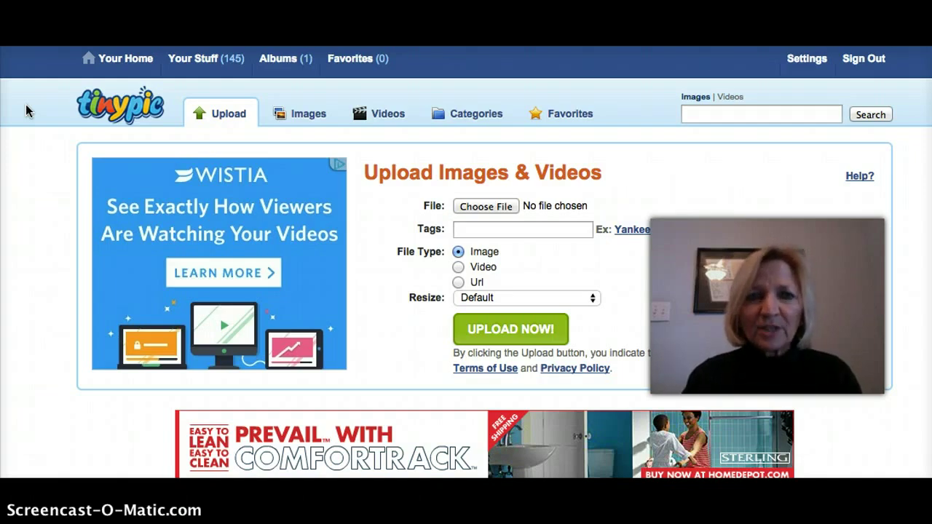
Attach the Desktop screenshot from 2015-02-20 at 2.43.20 PM in TinyPic and start the upload.
click(20, 96)
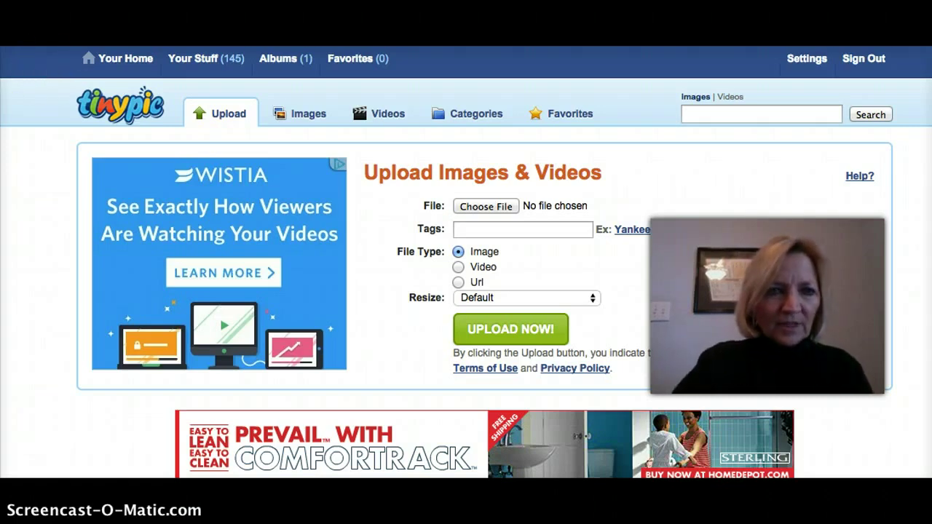
drag(3, 51, 923, 482)
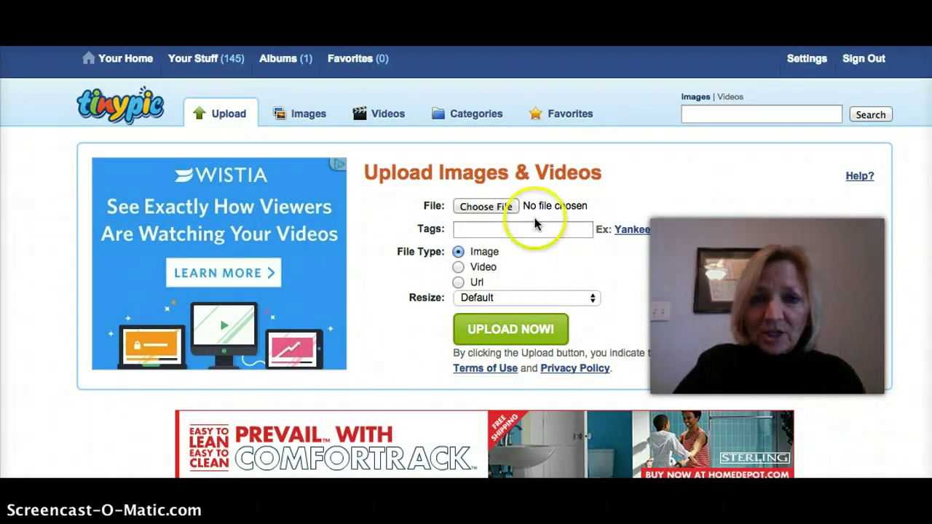
click(480, 210)
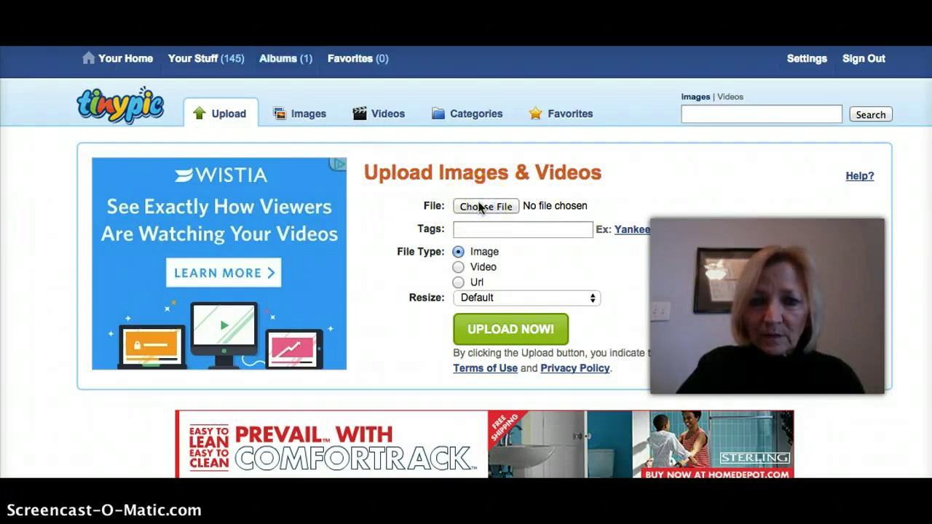
click(479, 207)
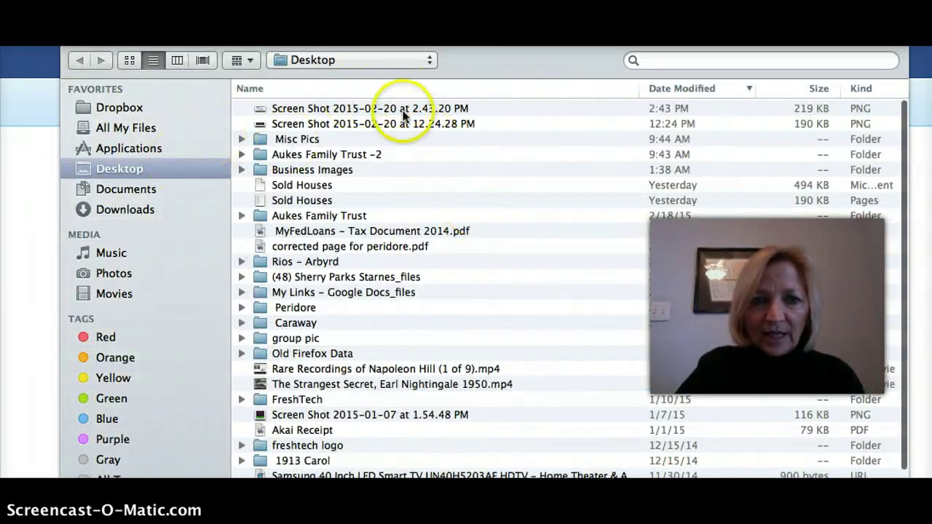
click(400, 107)
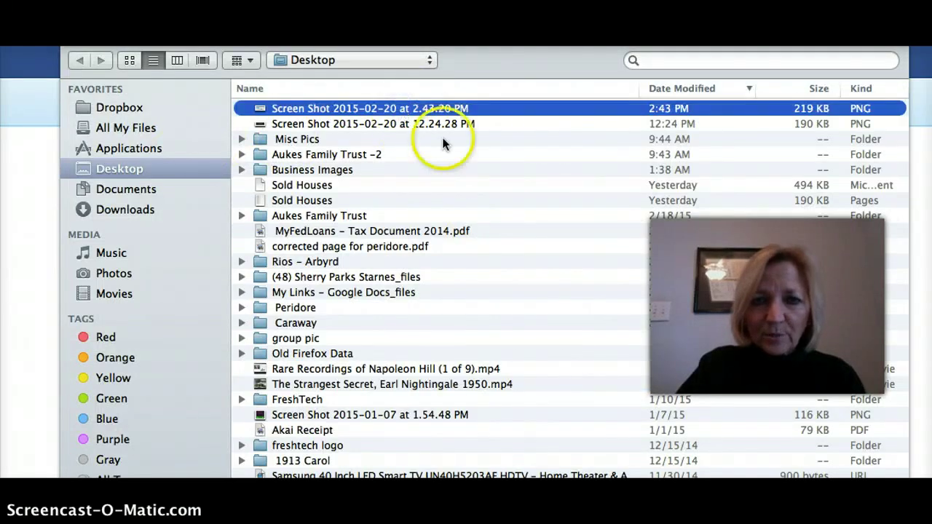
key(Return)
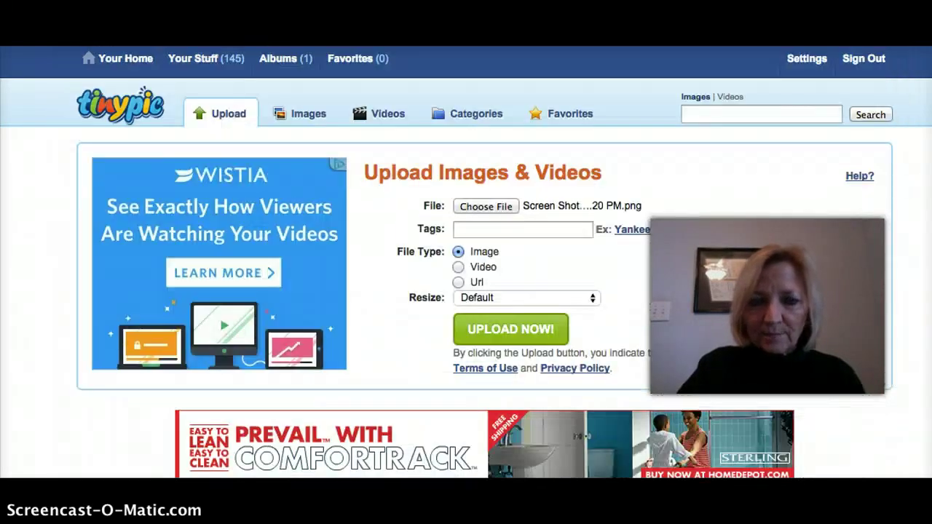
click(507, 331)
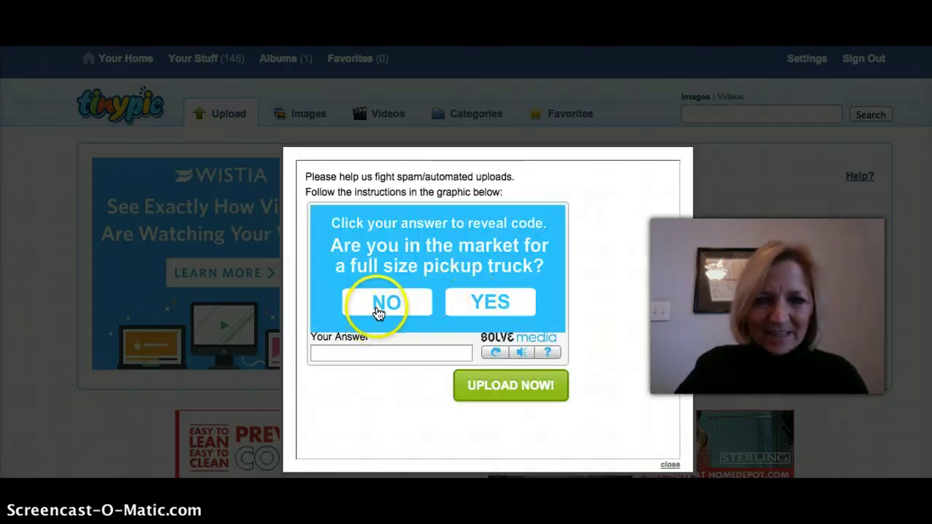
Answer NO to the spam question, enter the shown verification code, and upload the screenshot.
click(380, 307)
click(330, 352)
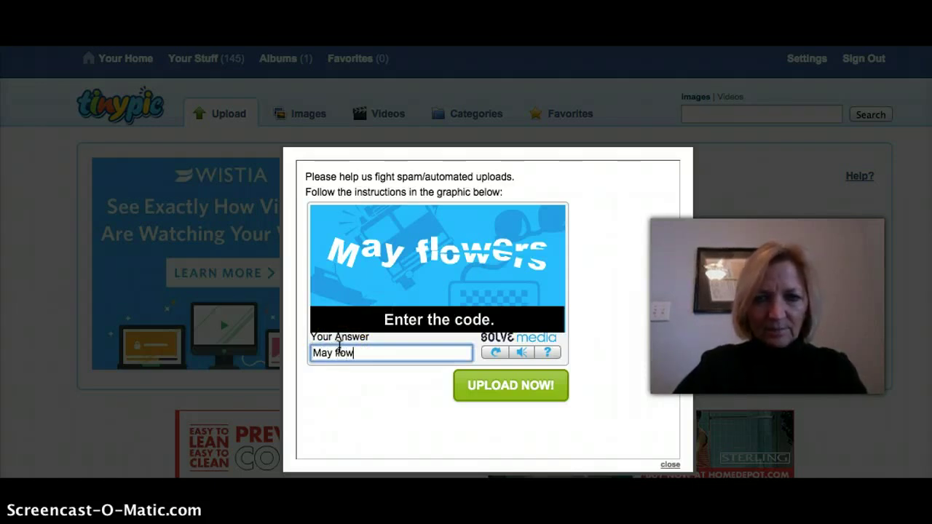
click(484, 385)
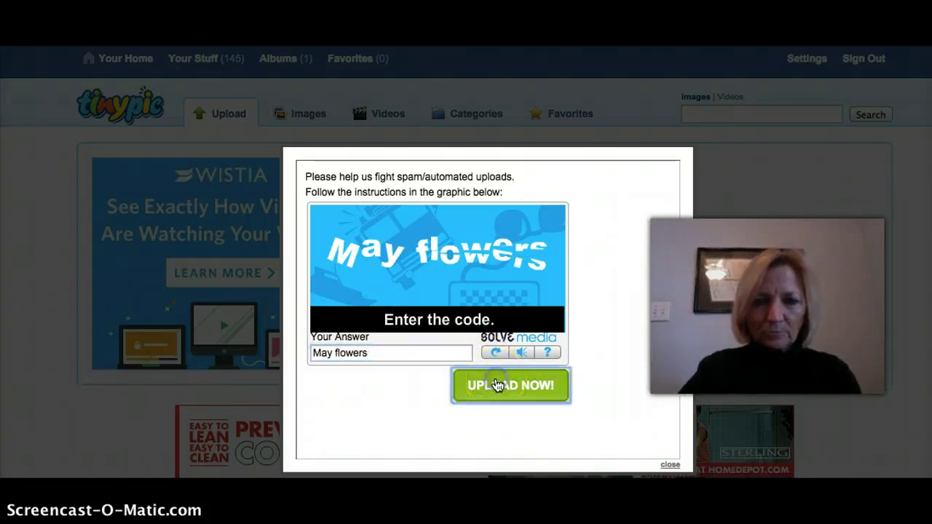
click(561, 267)
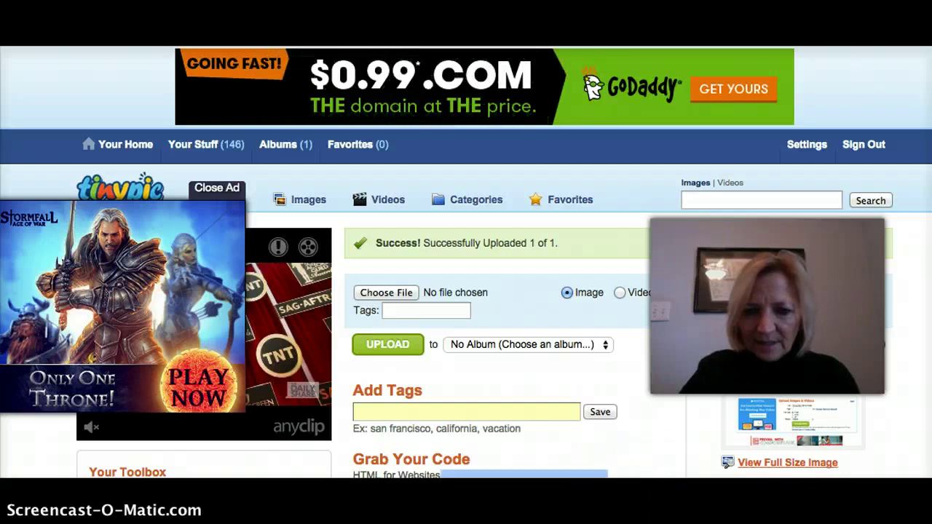
Scroll down to Grab Your Code and select the Direct Link for Layouts URL.
click(628, 343)
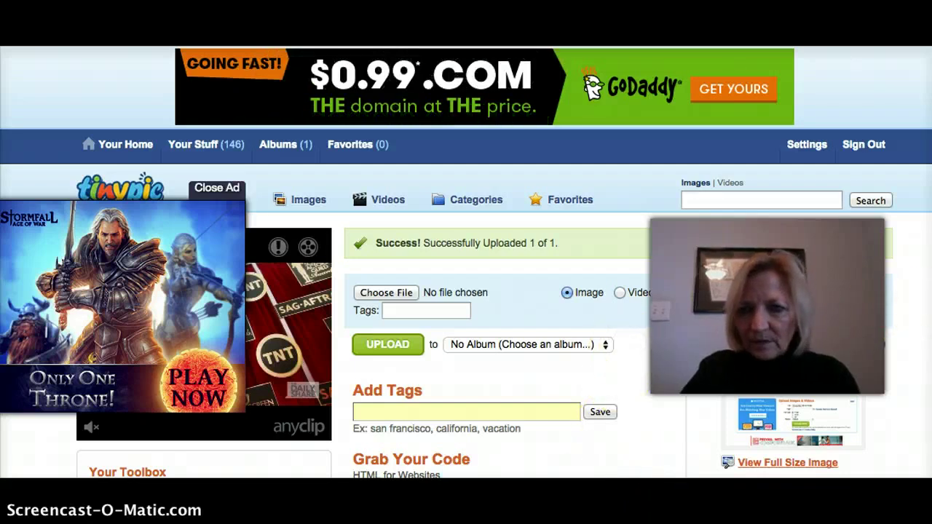
scroll(509, 348, down, 8)
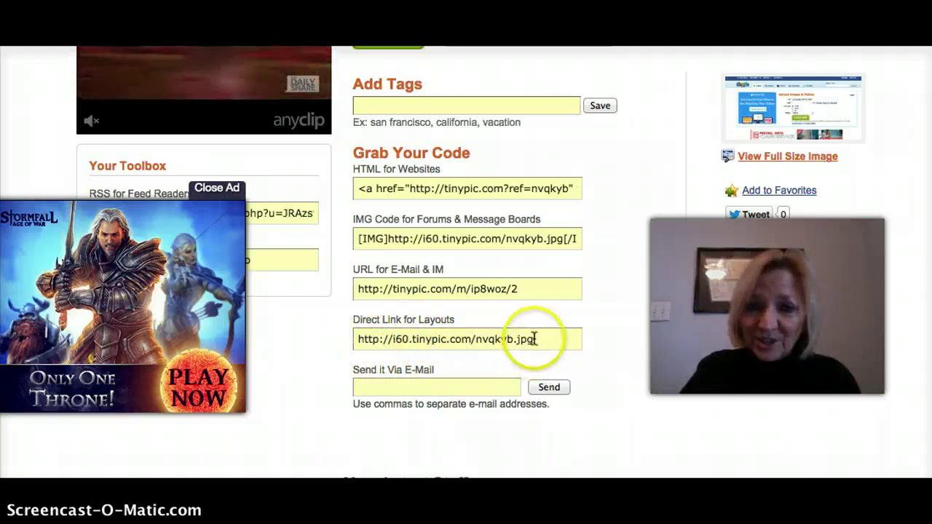
drag(535, 338, 316, 341)
key(ctrl+c)
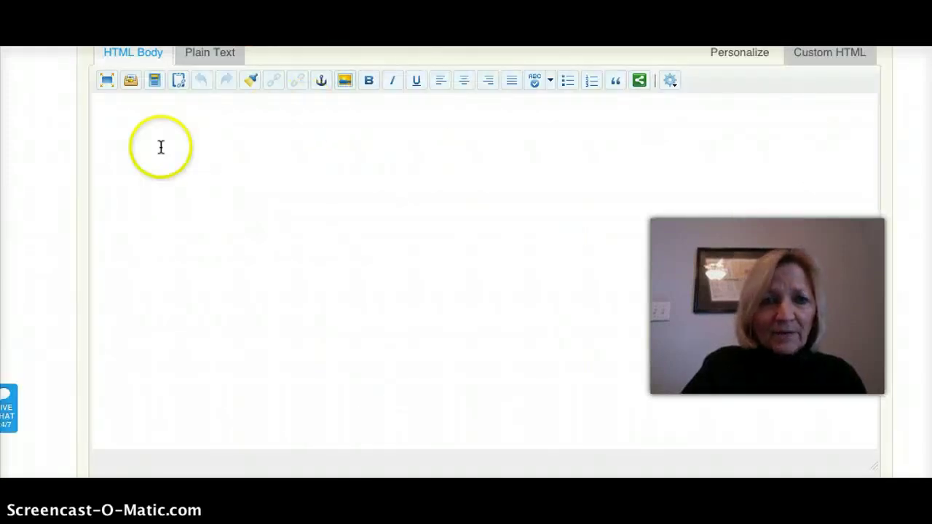
Insert the image into the email body using the pasted direct link, with description 'Pic'.
click(142, 149)
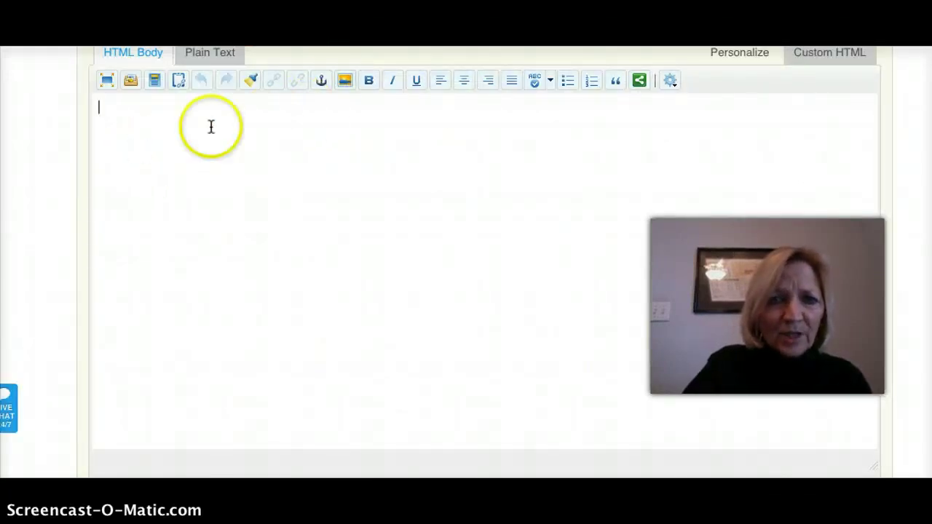
click(346, 80)
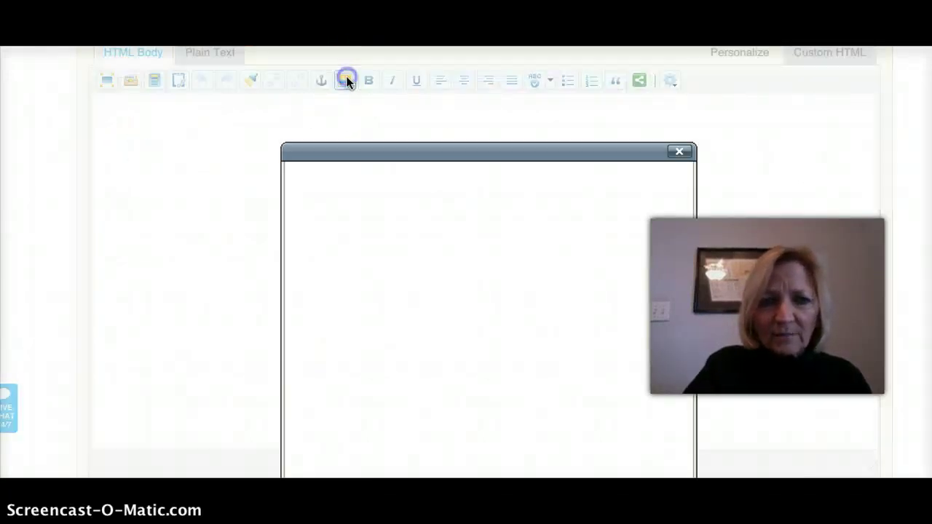
click(409, 211)
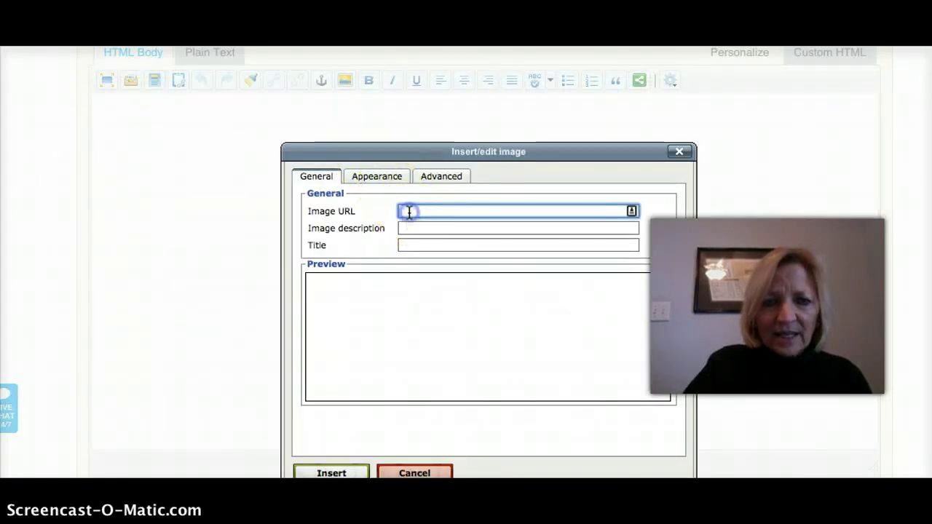
key(ctrl+v)
click(414, 227)
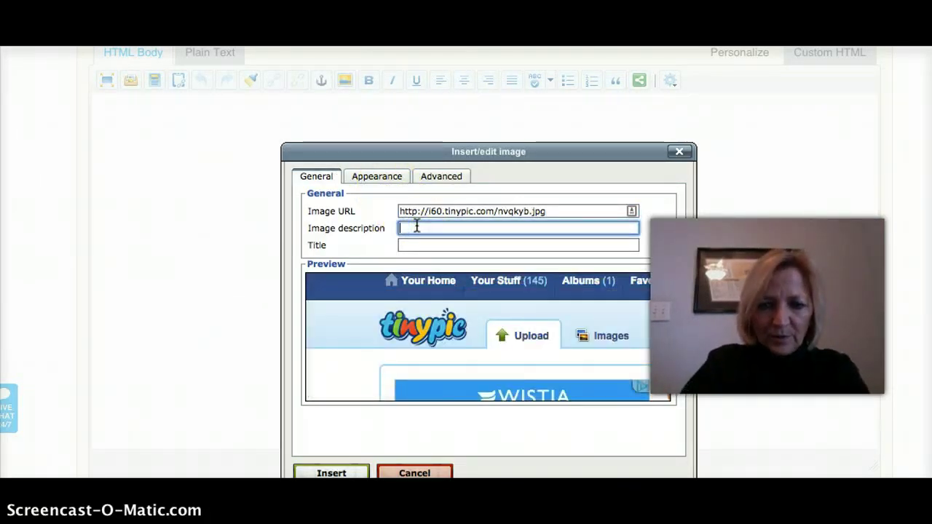
text(Pic)
click(335, 472)
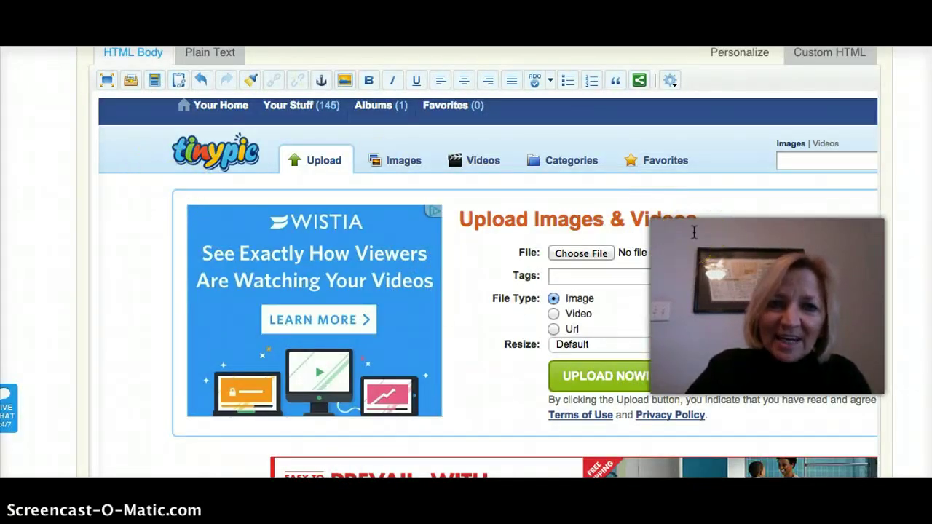
Review the inserted image's properties and Appearance options, closing them without changes.
click(345, 81)
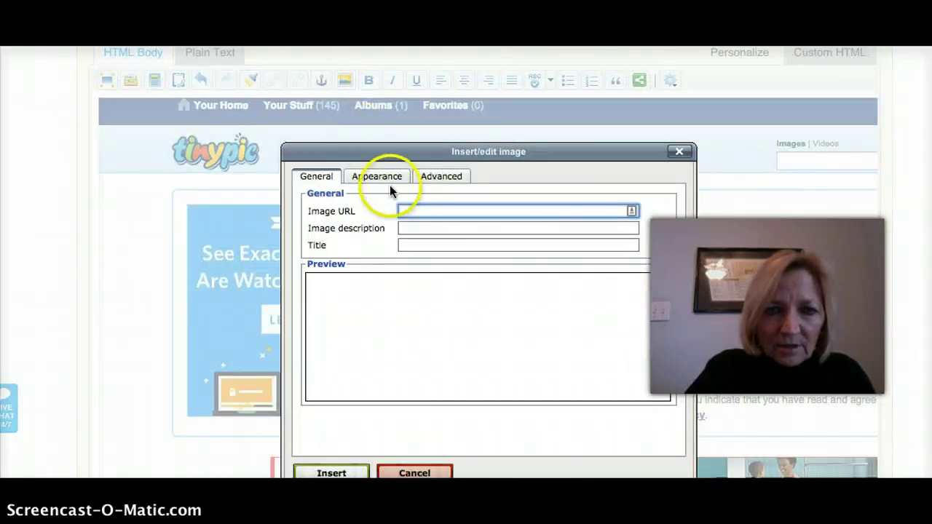
click(376, 178)
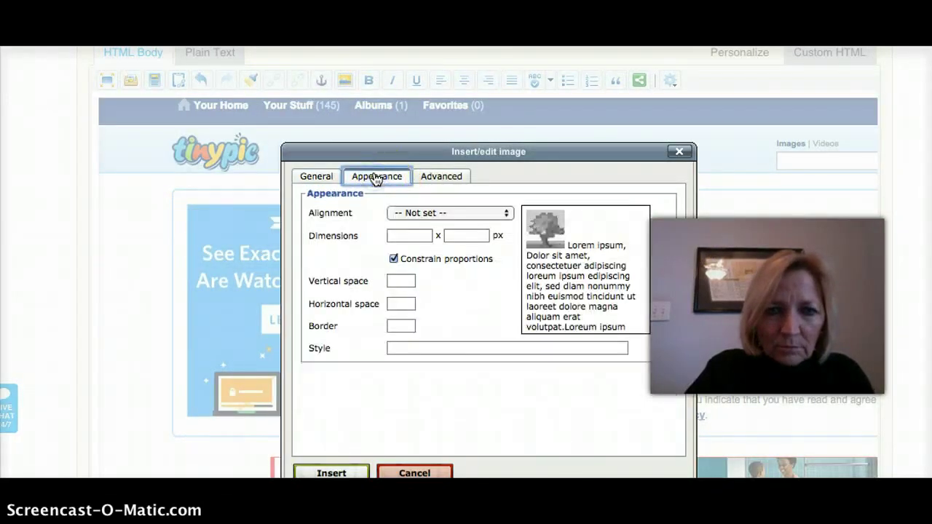
click(677, 153)
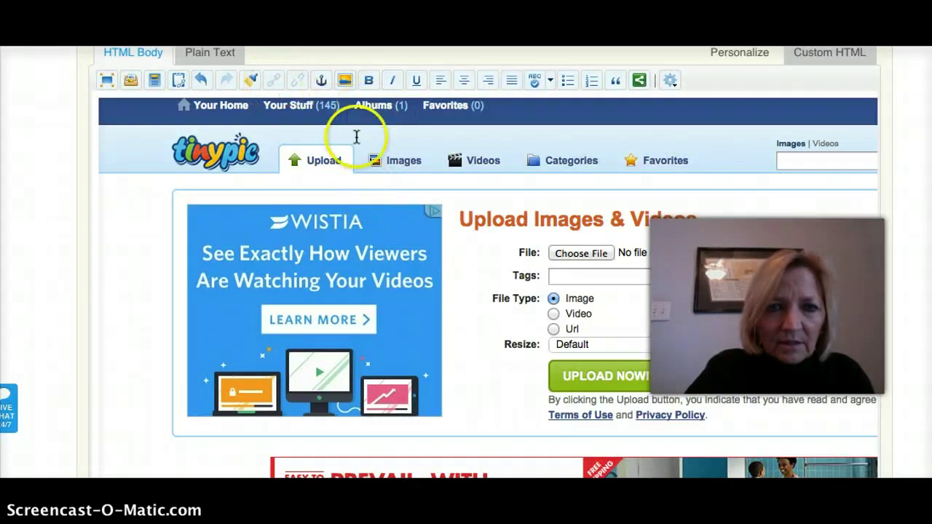
click(344, 80)
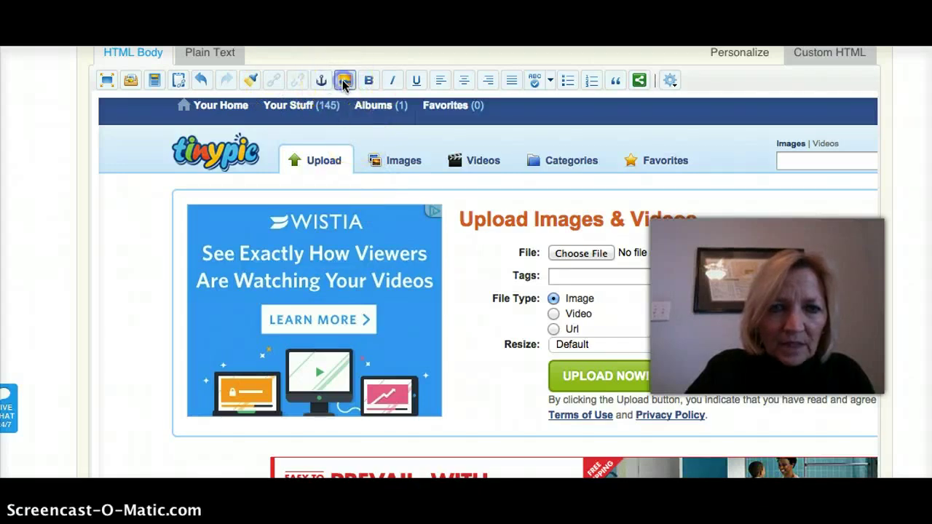
click(408, 473)
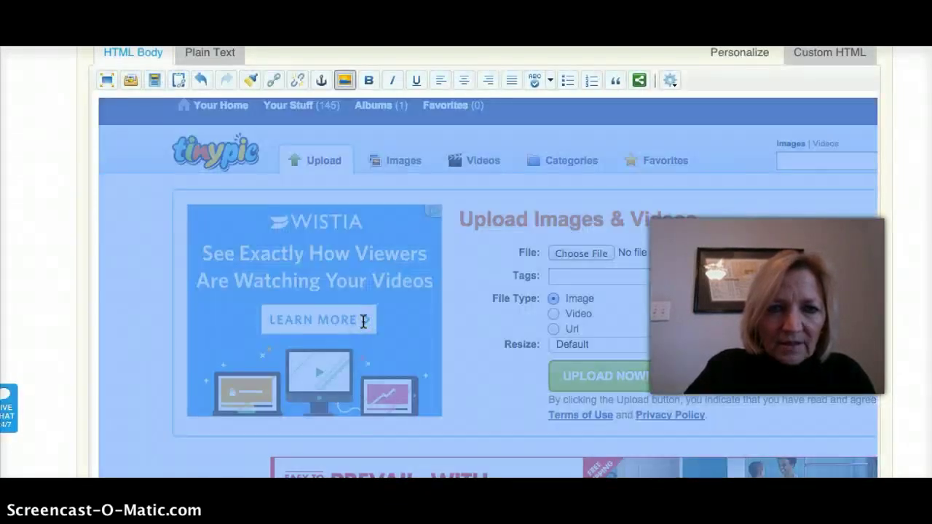
Change the image from 1080 × 501 to 480 px wide, proportions constrained, and apply.
click(345, 80)
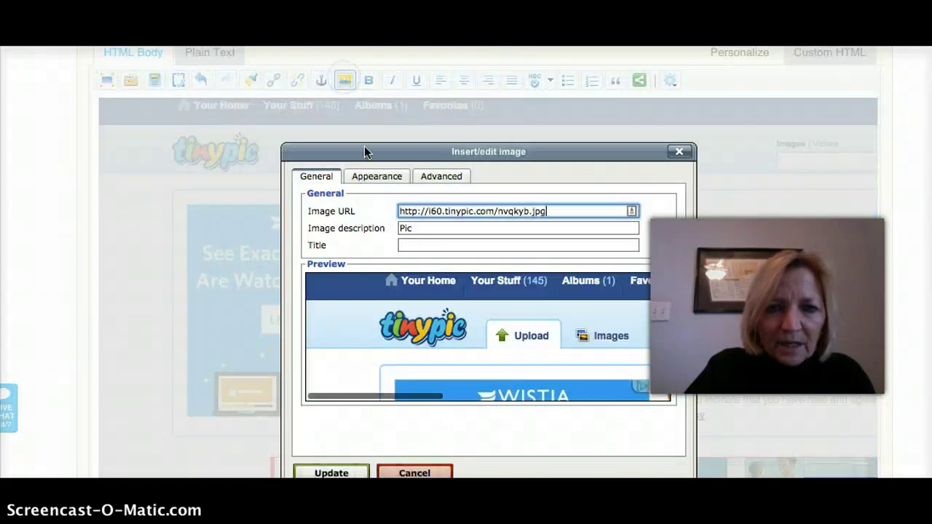
click(376, 177)
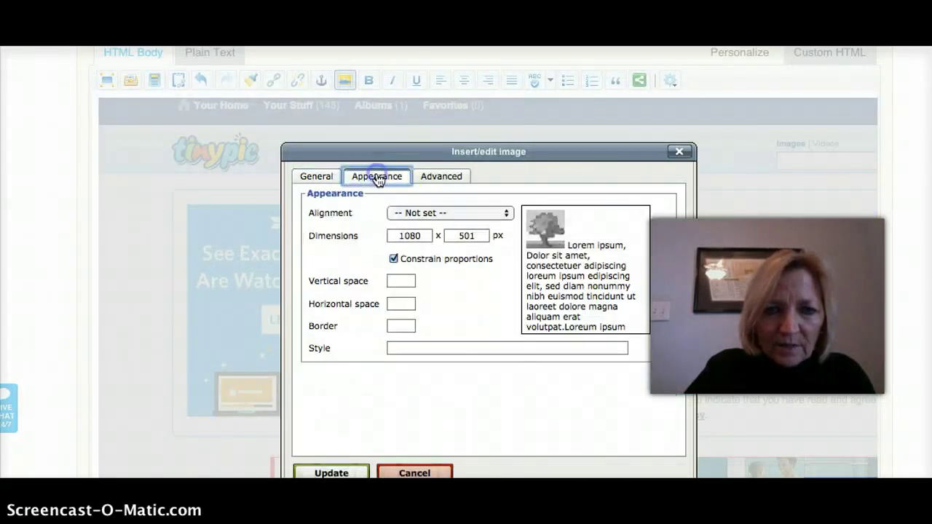
click(407, 234)
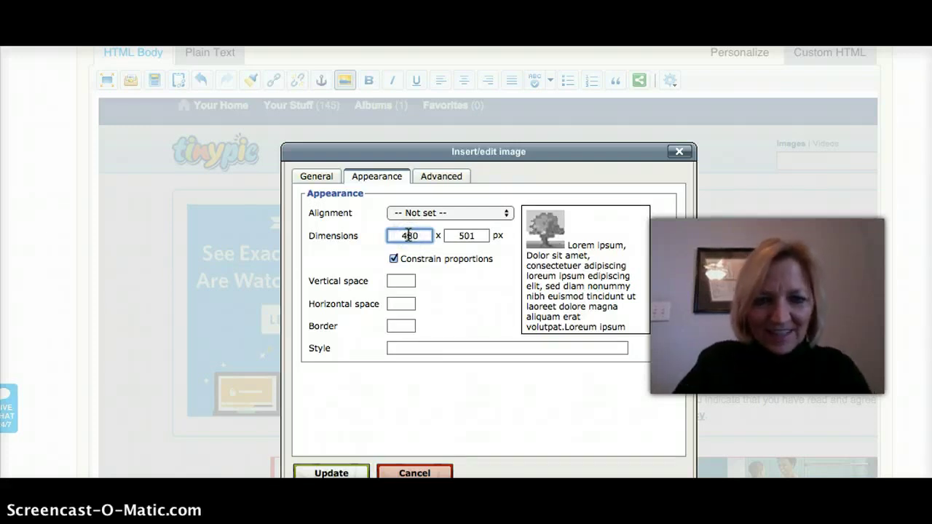
scroll(408, 234, down, 5)
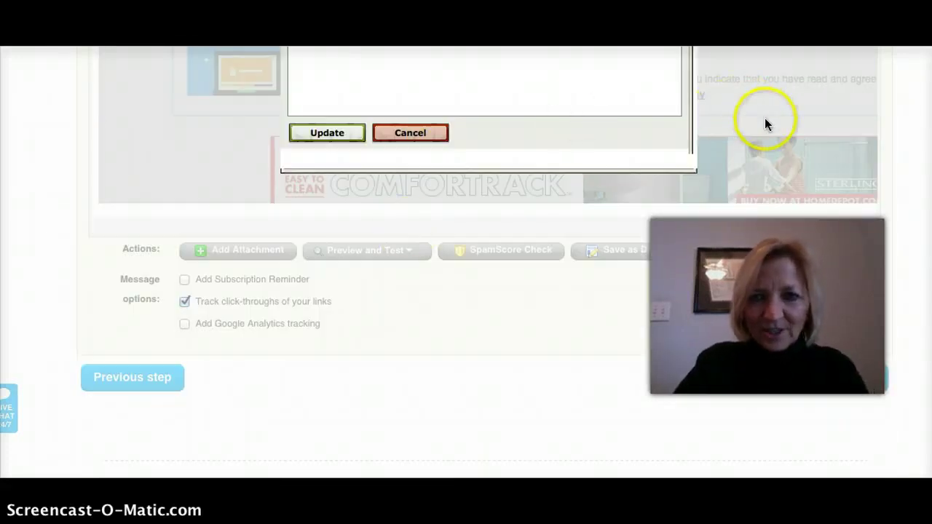
click(908, 147)
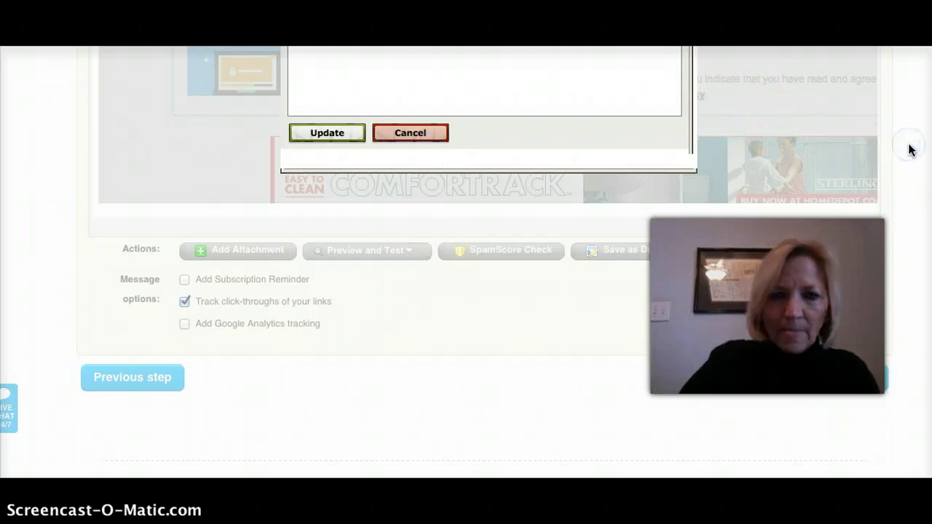
scroll(909, 148, up, 5)
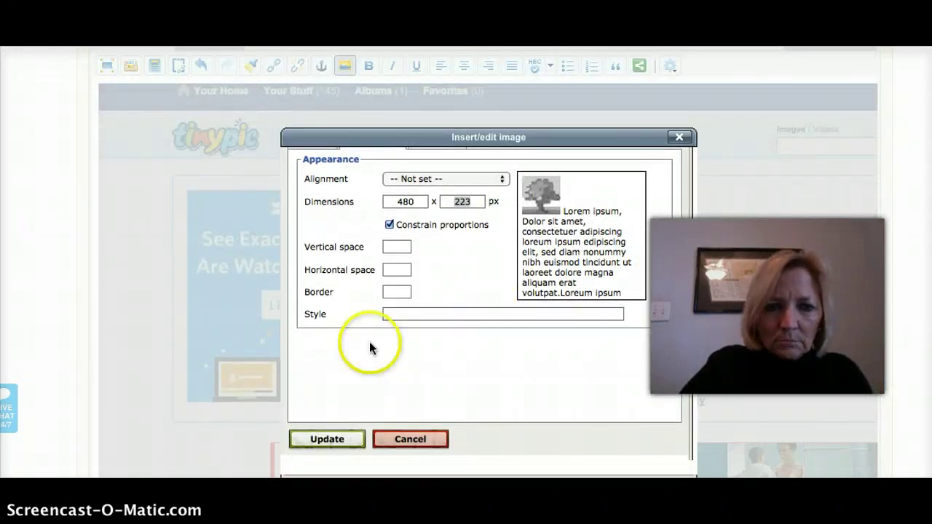
click(327, 438)
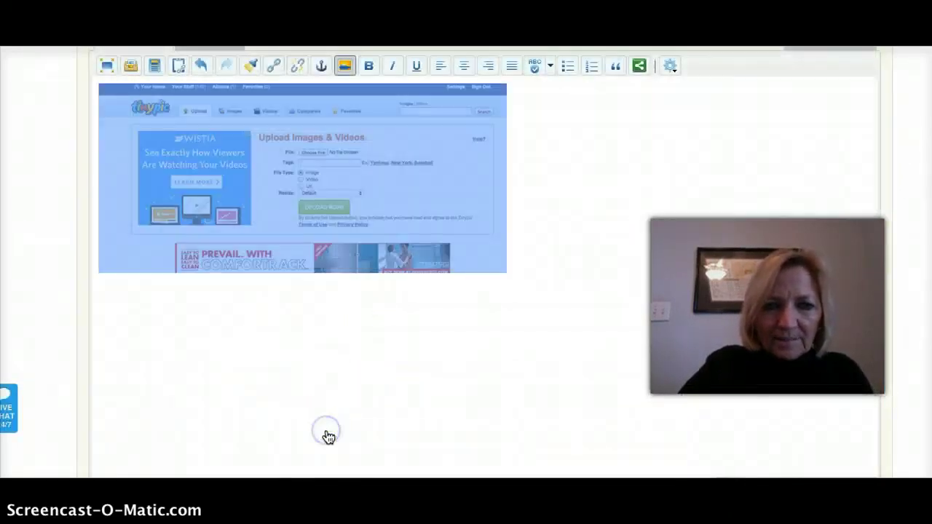
click(575, 125)
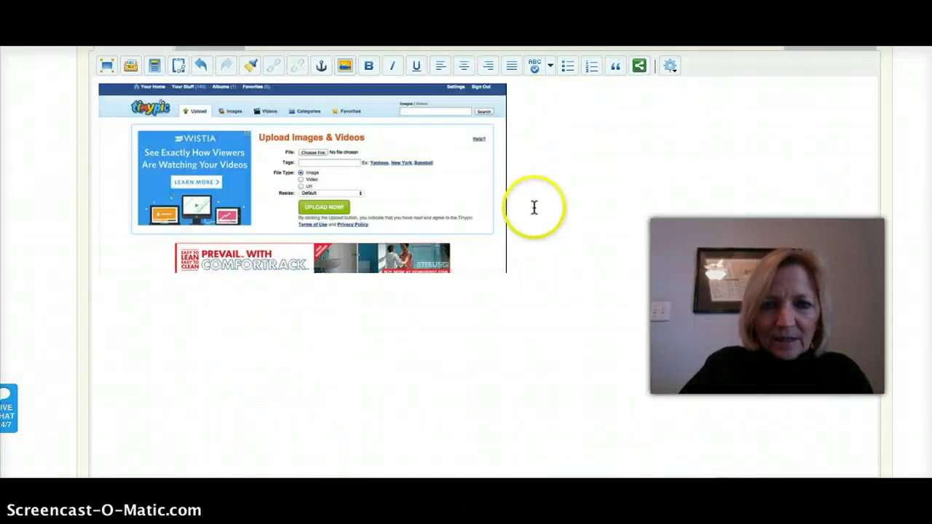
click(533, 207)
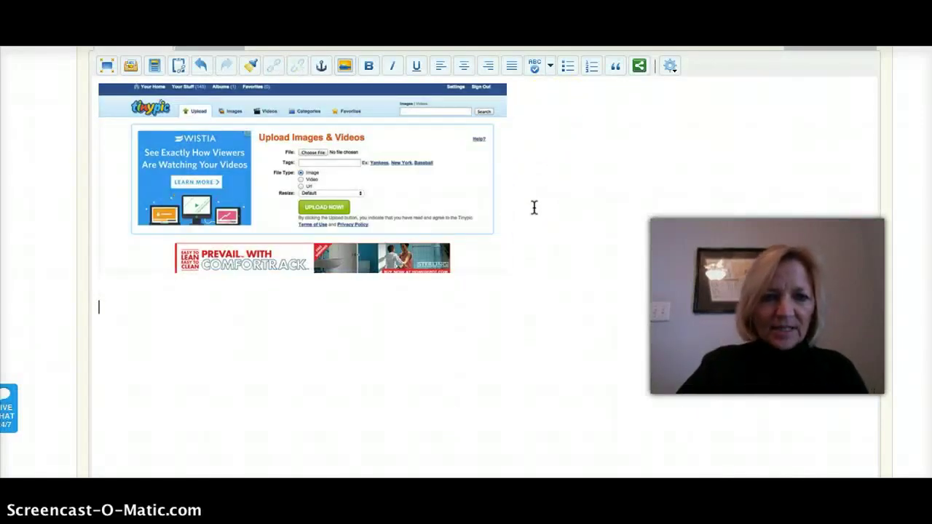